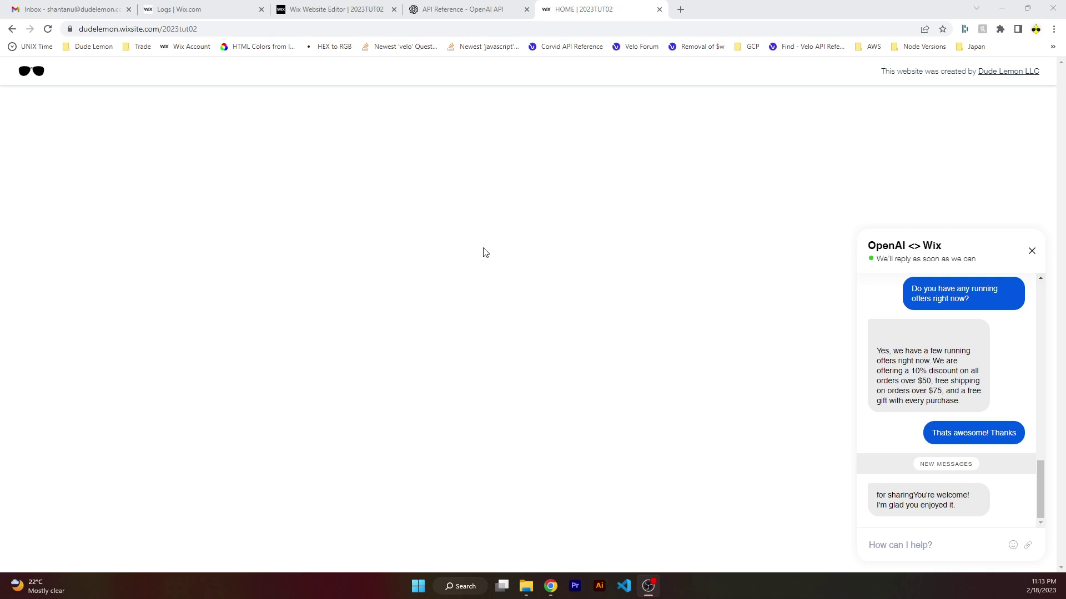
- Review the events.js and openai.js backend files and highlight the store description in the GPT prompt
{"action": "left_click", "coordinate": [328, 9]}
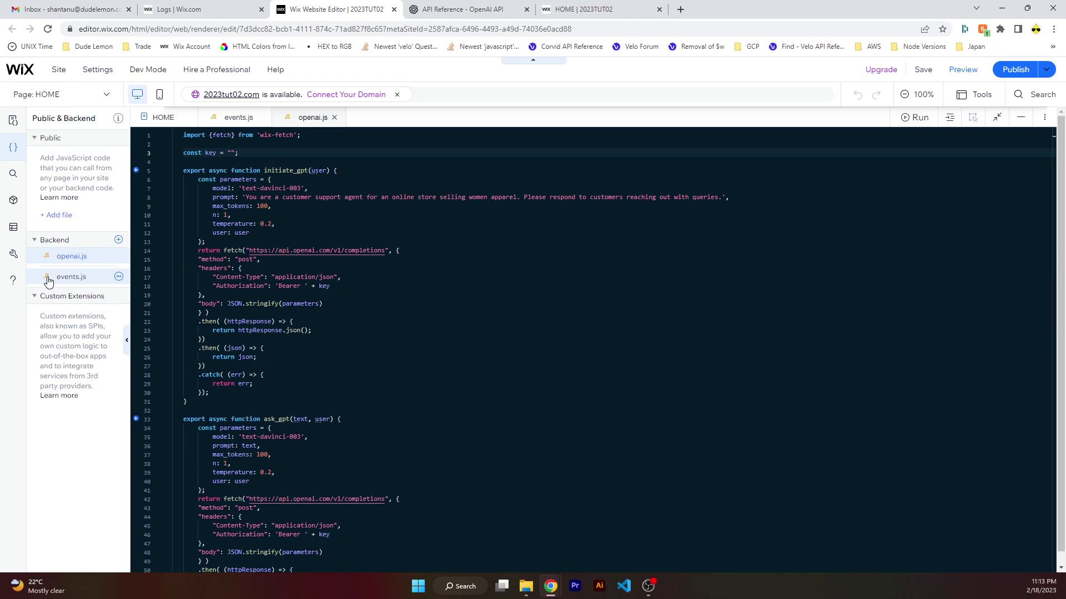
{"action": "left_click", "coordinate": [67, 277]}
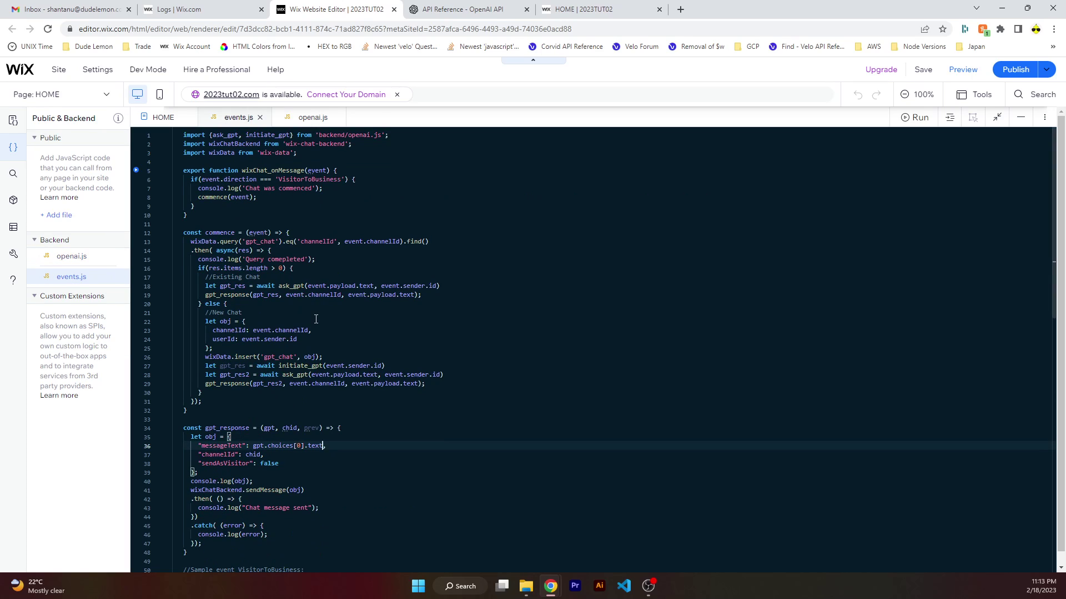
{"action": "left_click", "coordinate": [71, 257]}
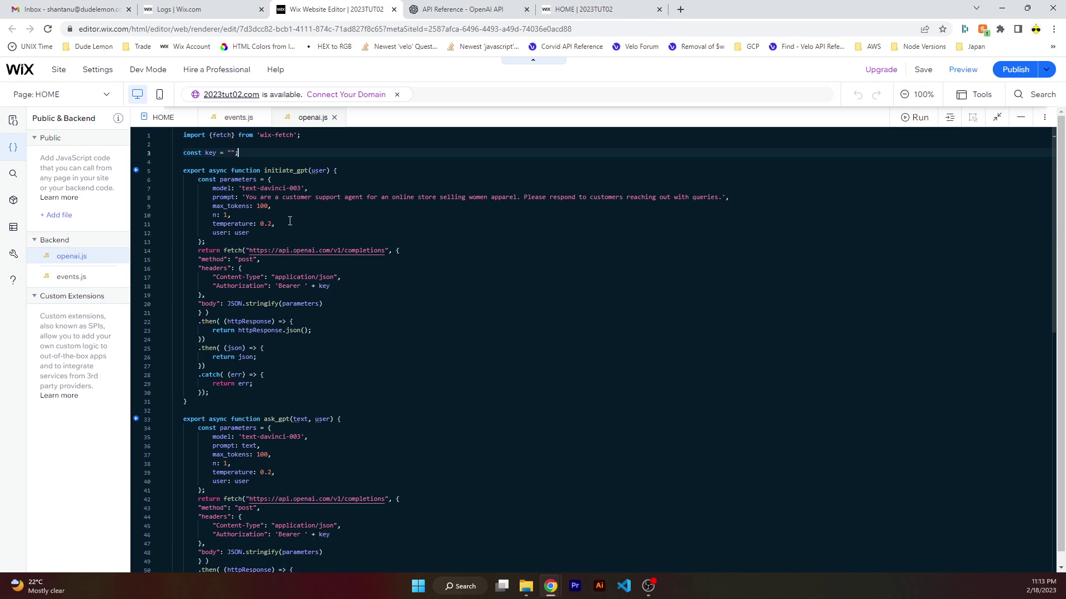
{"action": "left_click_drag", "start_coordinate": [392, 198], "coordinate": [520, 197]}
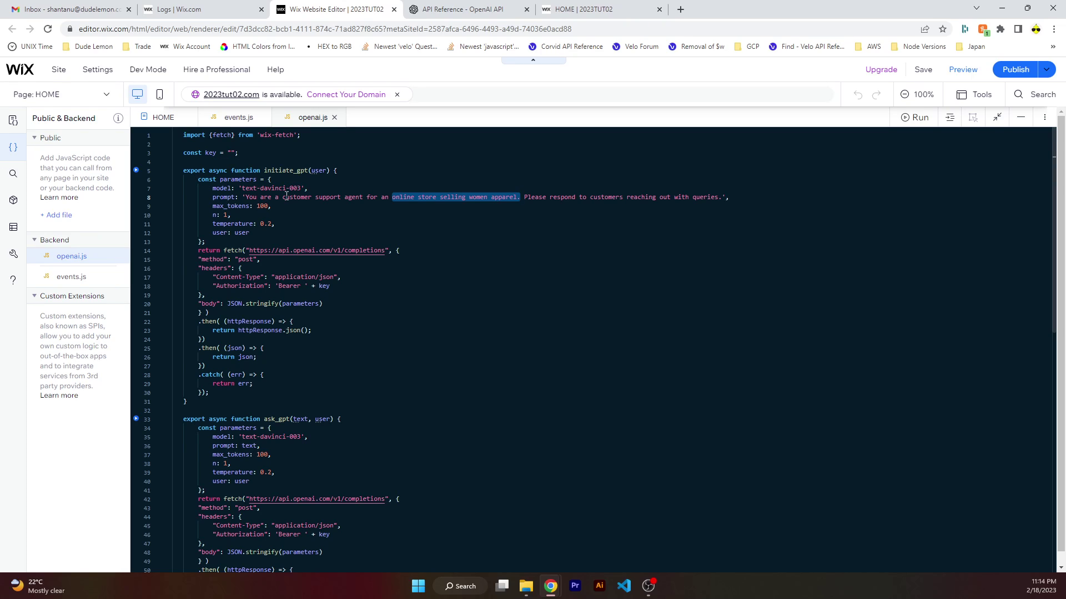
- Browse the available models in the OpenAI Create completion reference
{"action": "left_click", "coordinate": [470, 9]}
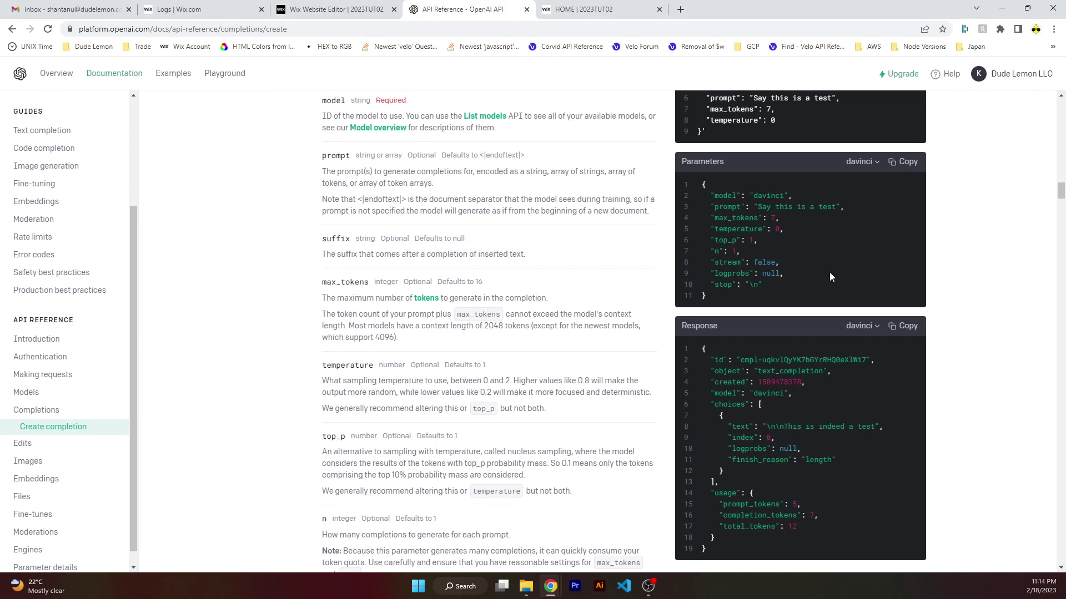
{"action": "scroll", "coordinate": [545, 296], "scroll_direction": "up", "scroll_amount": 1}
{"action": "scroll", "coordinate": [570, 321], "scroll_direction": "up", "scroll_amount": 1}
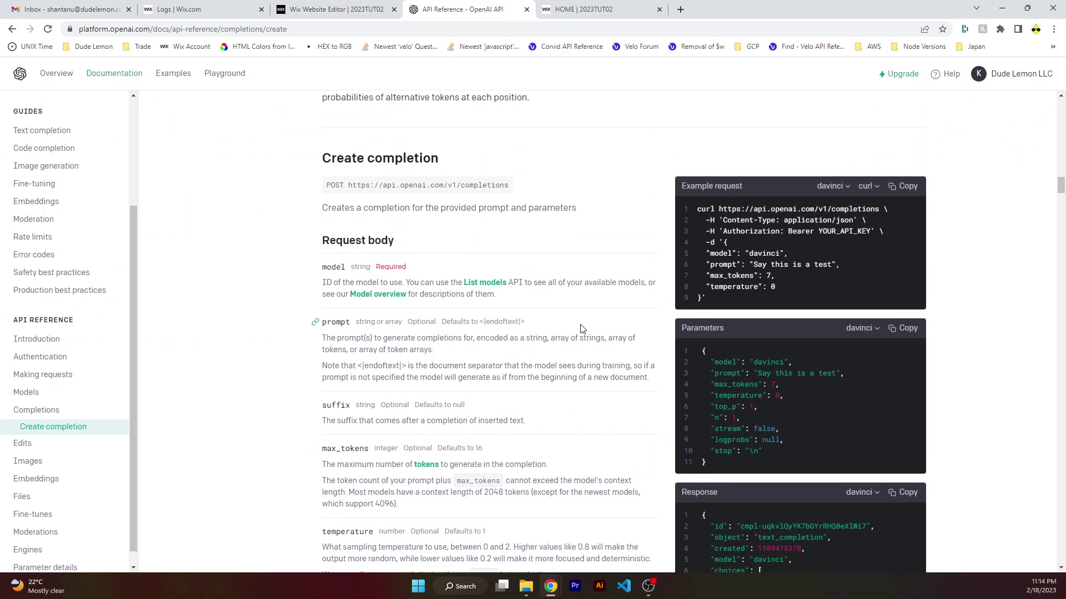
{"action": "left_click", "coordinate": [832, 188]}
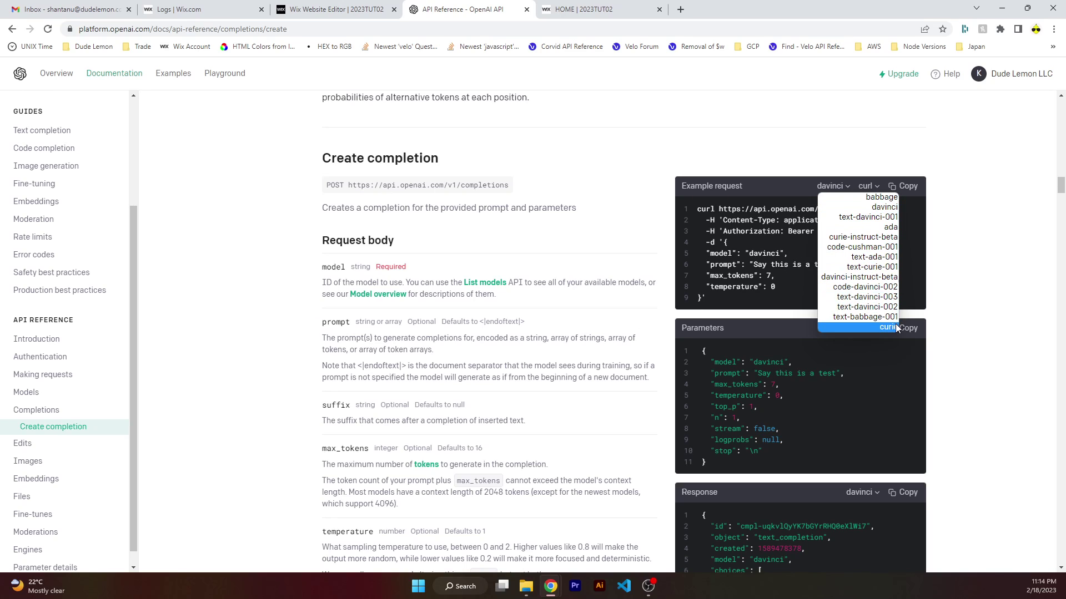
{"action": "left_click", "coordinate": [966, 271]}
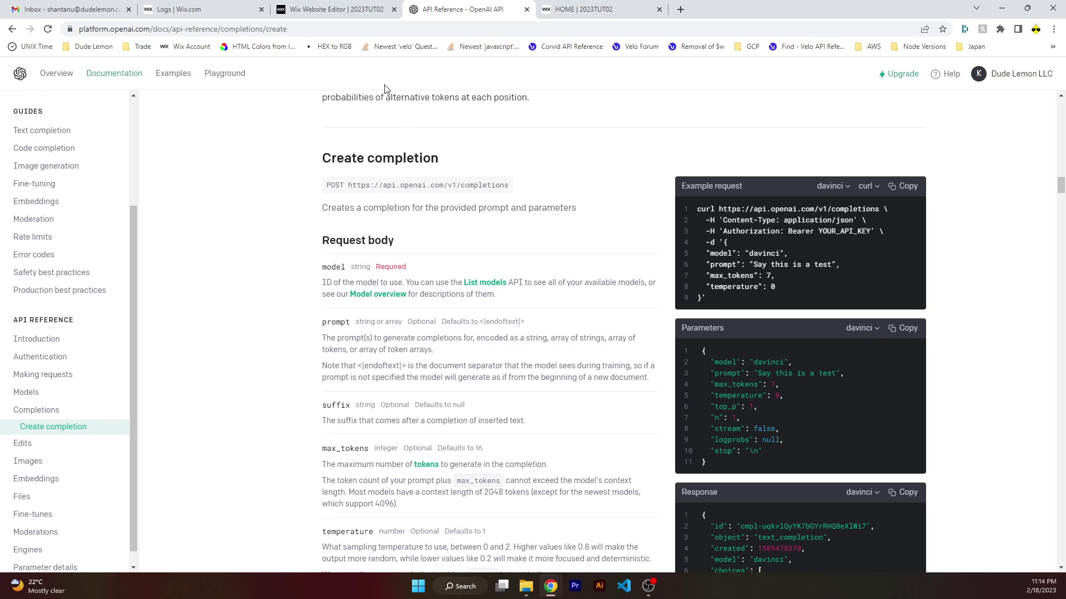
- Clear the openai.js prompt selection and highlight the note that low temperature is more deterministic
{"action": "left_click", "coordinate": [325, 9]}
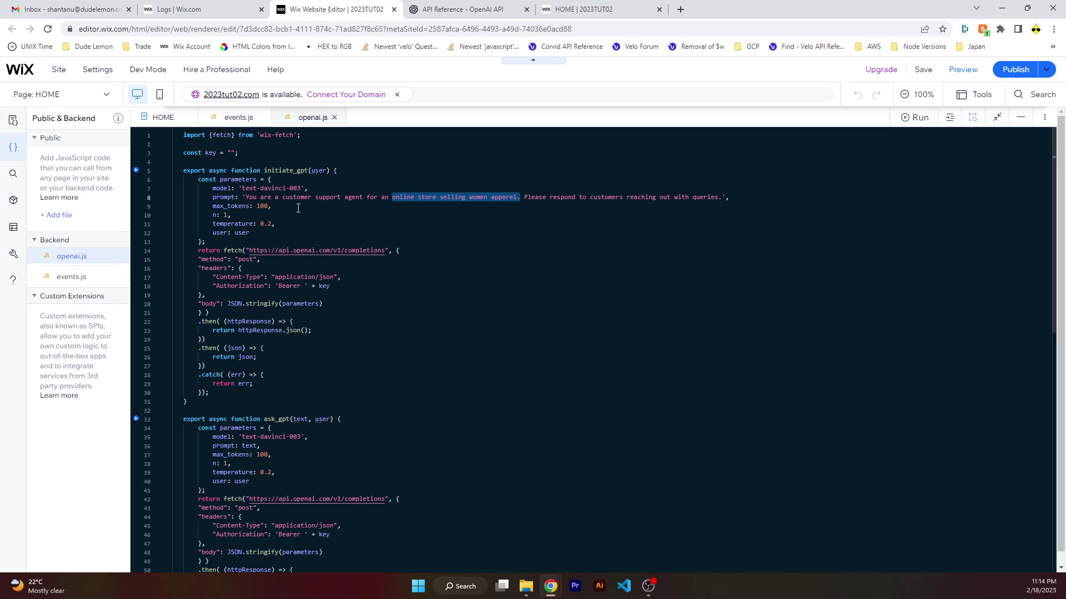
{"action": "left_click", "coordinate": [367, 219]}
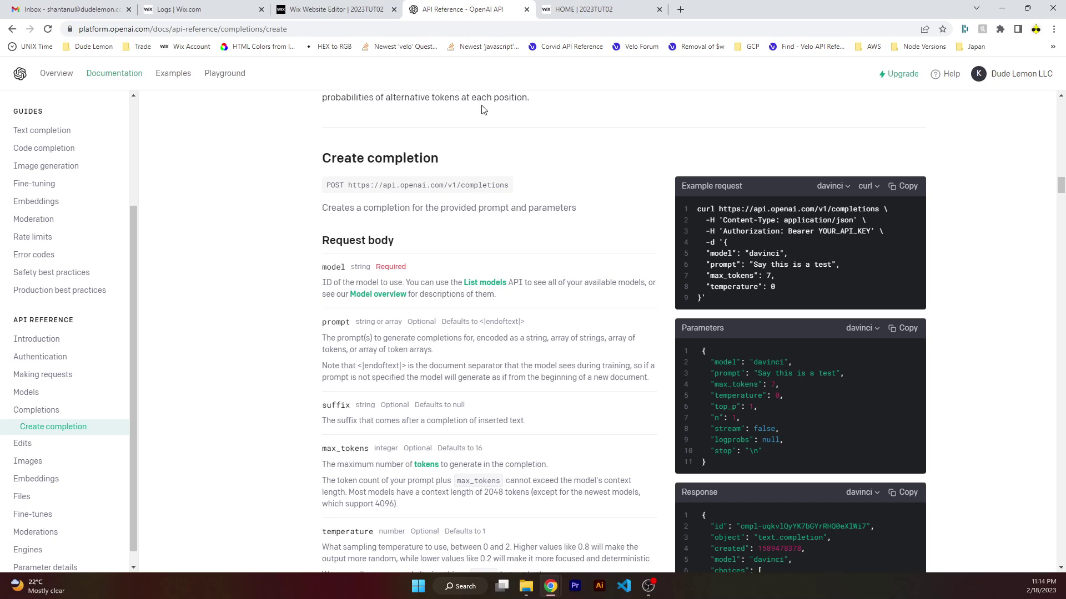
{"action": "left_click", "coordinate": [466, 10]}
{"action": "scroll", "coordinate": [465, 333], "scroll_direction": "down", "scroll_amount": 4}
{"action": "scroll", "coordinate": [466, 370], "scroll_direction": "down", "scroll_amount": 1}
{"action": "scroll", "coordinate": [467, 371], "scroll_direction": "down", "scroll_amount": 1}
{"action": "scroll", "coordinate": [467, 370], "scroll_direction": "down", "scroll_amount": 2}
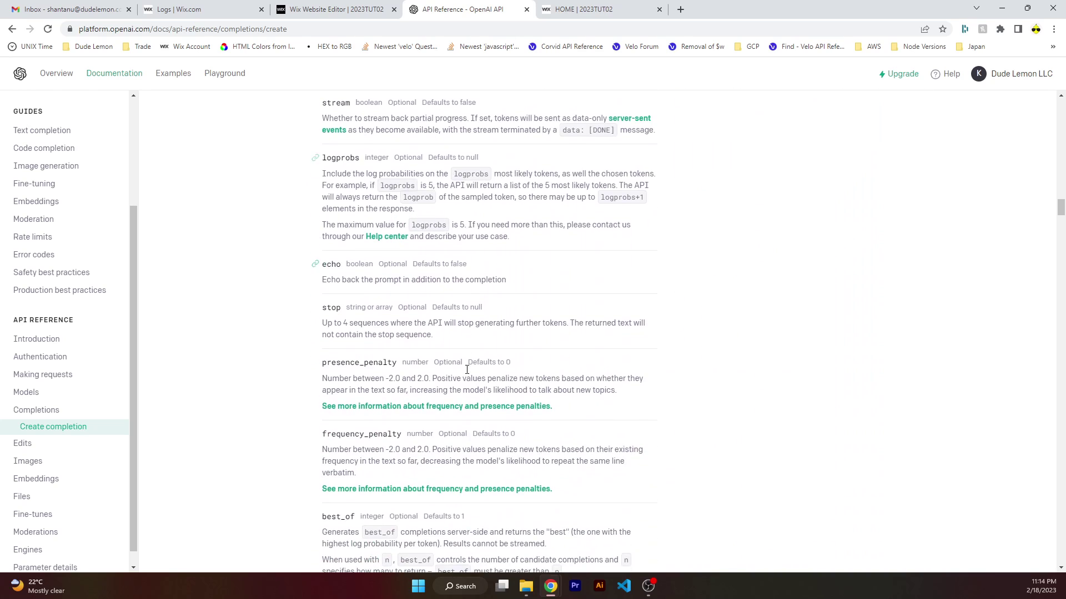
{"action": "scroll", "coordinate": [470, 379], "scroll_direction": "up", "scroll_amount": 3}
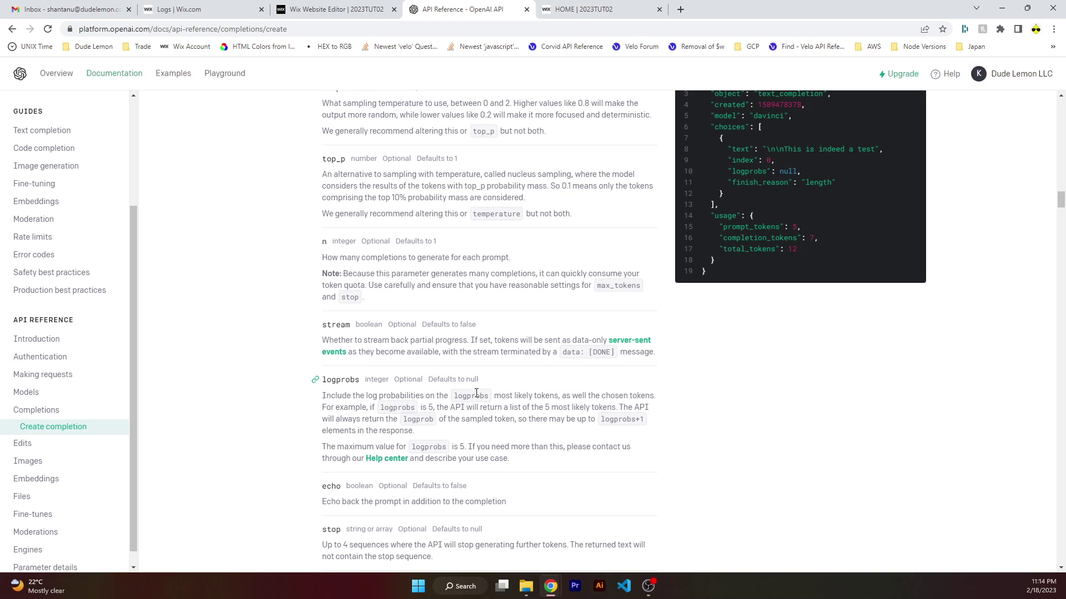
{"action": "scroll", "coordinate": [375, 291], "scroll_direction": "up", "scroll_amount": 2}
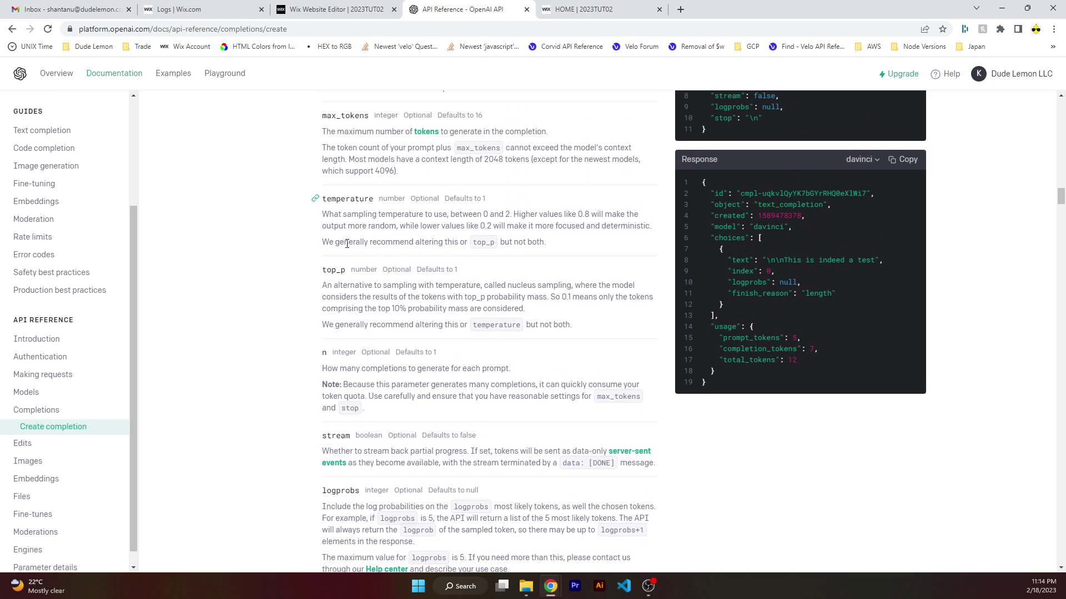
{"action": "mouse_move", "coordinate": [529, 214]}
{"action": "left_mouse_down"}
{"action": "mouse_move", "coordinate": [624, 216]}
{"action": "mouse_move", "coordinate": [441, 230]}
{"action": "mouse_move", "coordinate": [651, 226]}
{"action": "left_mouse_up"}
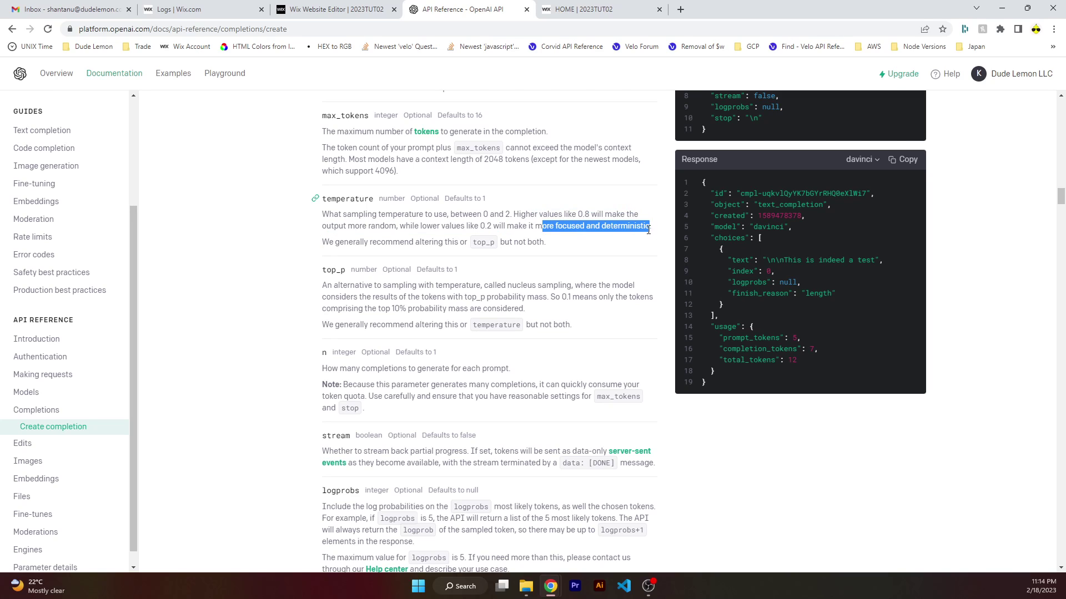
- Highlight the user parameter and key variable in openai.js, then find API keys in the OpenAI account menu
{"action": "left_click", "coordinate": [350, 9]}
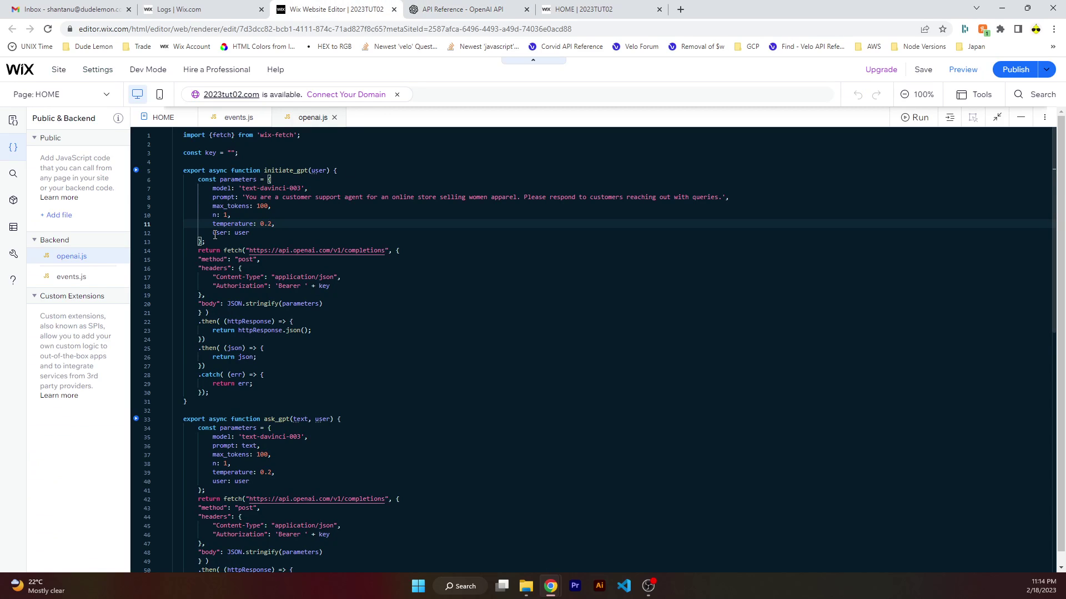
{"action": "left_click_drag", "start_coordinate": [215, 235], "coordinate": [257, 234]}
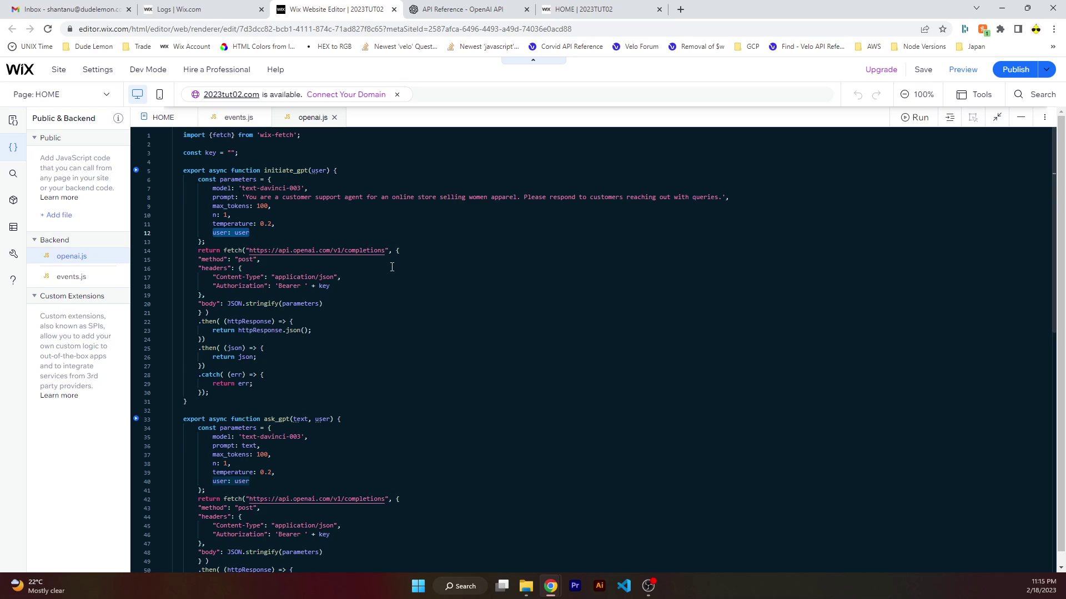
{"action": "double_click", "coordinate": [324, 285]}
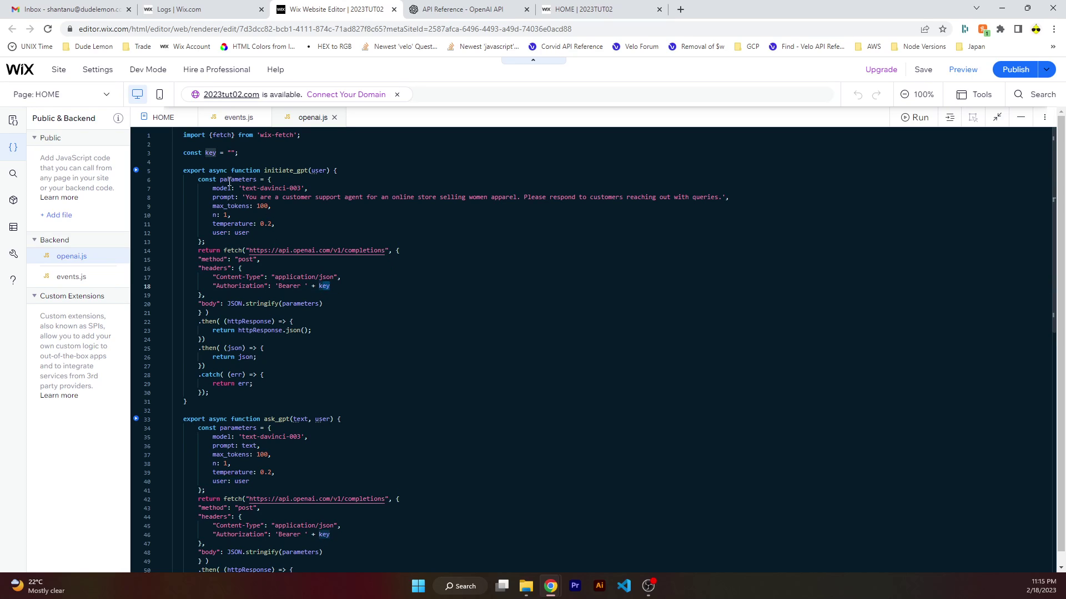
{"action": "left_click", "coordinate": [466, 9]}
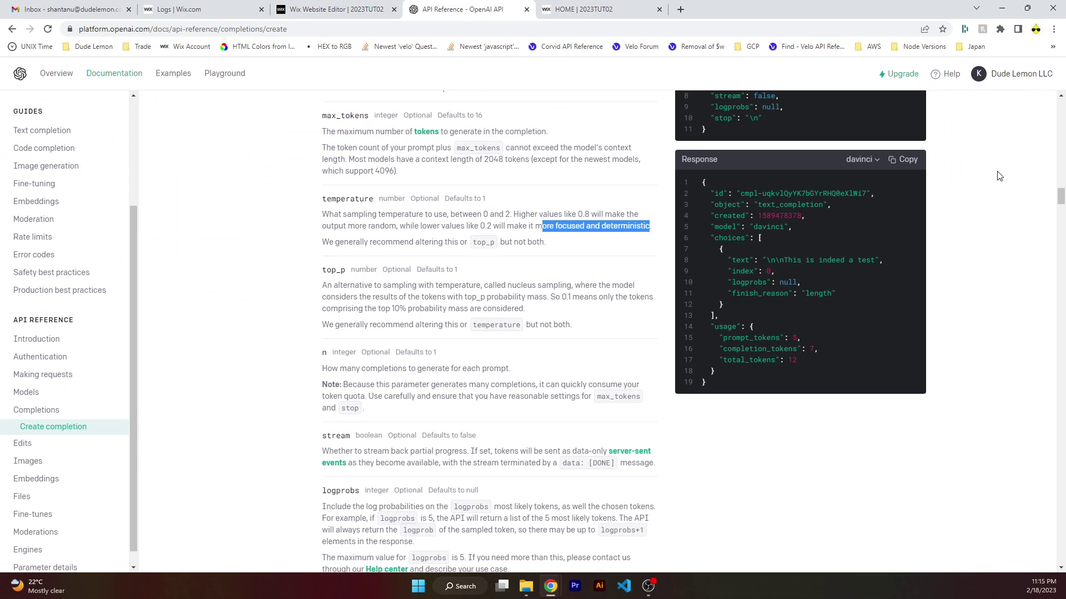
{"action": "left_click", "coordinate": [995, 75]}
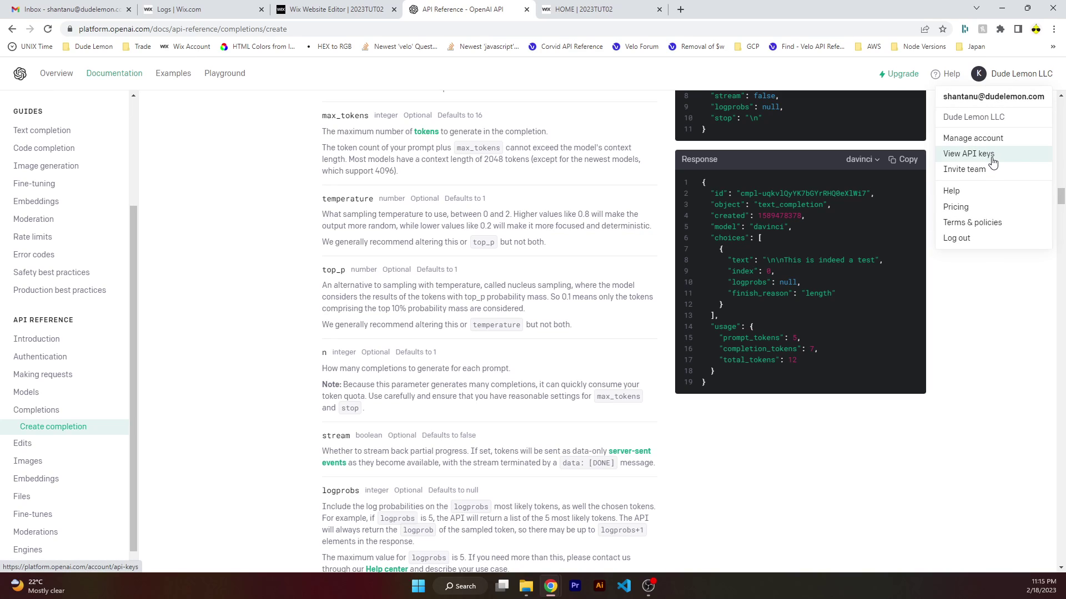
{"action": "scroll", "coordinate": [545, 333], "scroll_direction": "up", "scroll_amount": 4}
- Place the cursor in openai.js's empty key string, then show events.js's wixChat_onMessage handler
{"action": "left_click", "coordinate": [333, 10]}
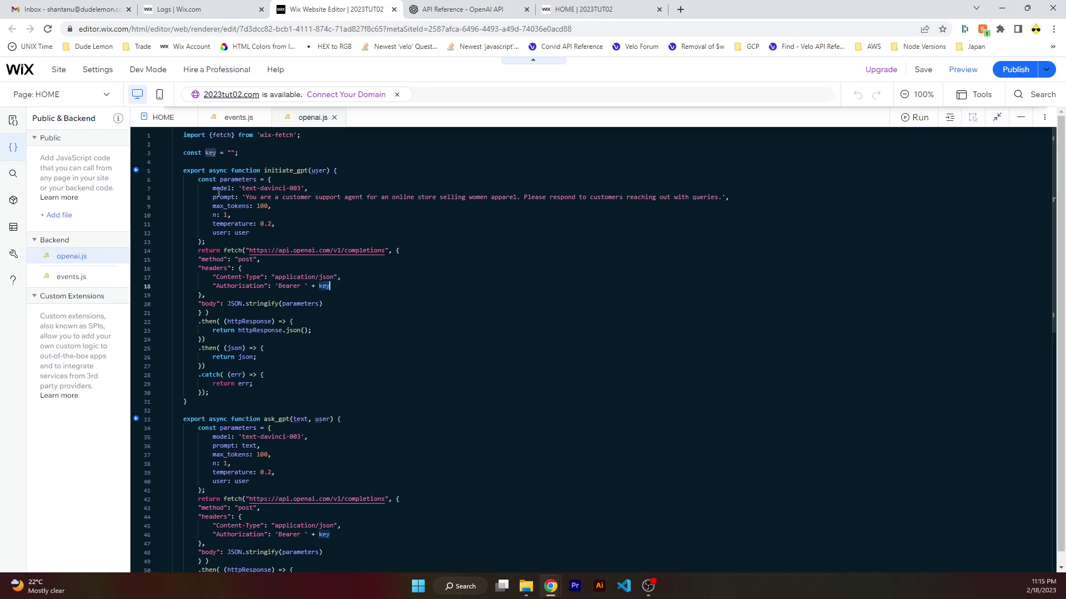
{"action": "left_click", "coordinate": [232, 153]}
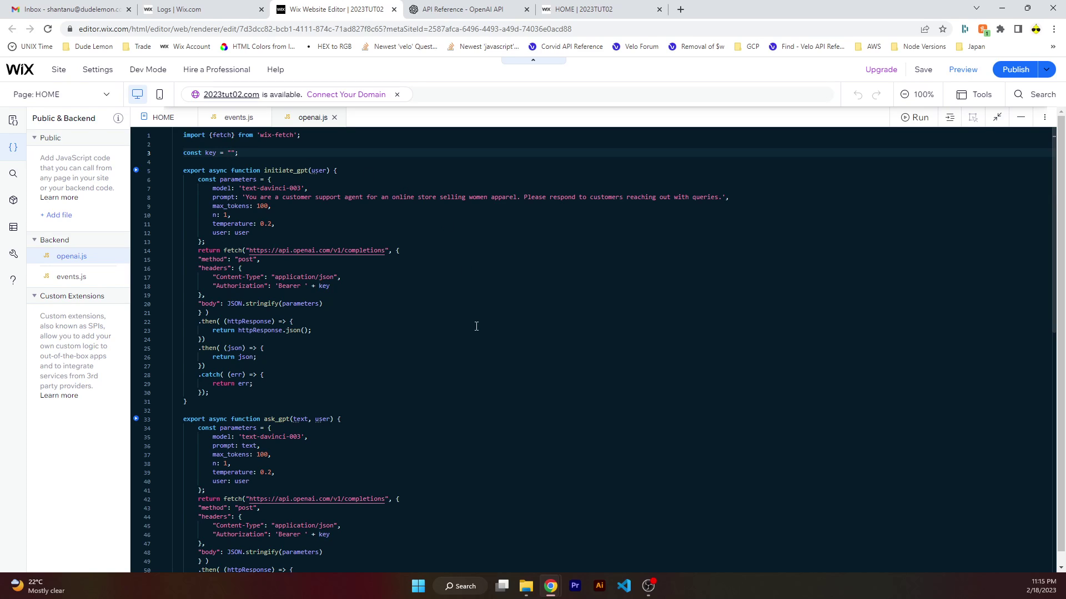
{"action": "scroll", "coordinate": [477, 328], "scroll_direction": "down", "scroll_amount": 1}
{"action": "scroll", "coordinate": [499, 383], "scroll_direction": "down", "scroll_amount": 1}
{"action": "scroll", "coordinate": [264, 134], "scroll_direction": "up", "scroll_amount": 2}
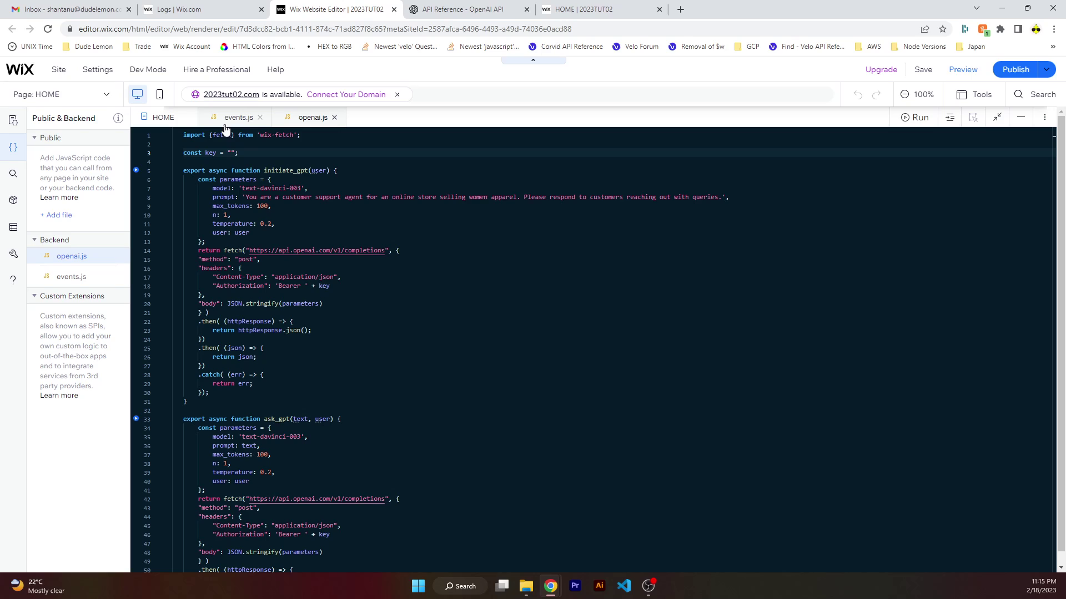
{"action": "left_click", "coordinate": [229, 118]}
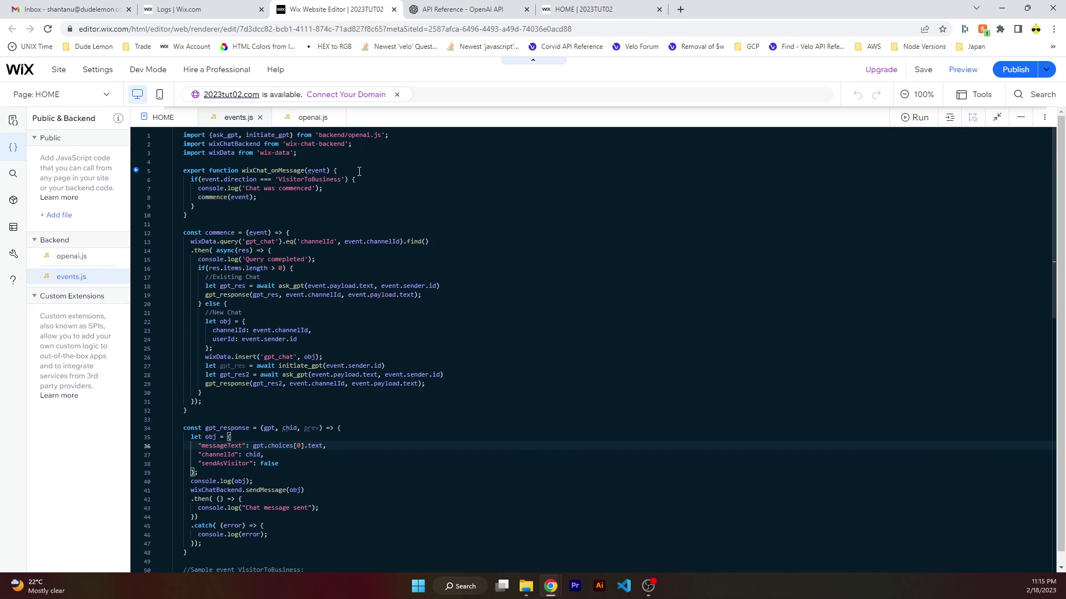
{"action": "left_click", "coordinate": [359, 172]}
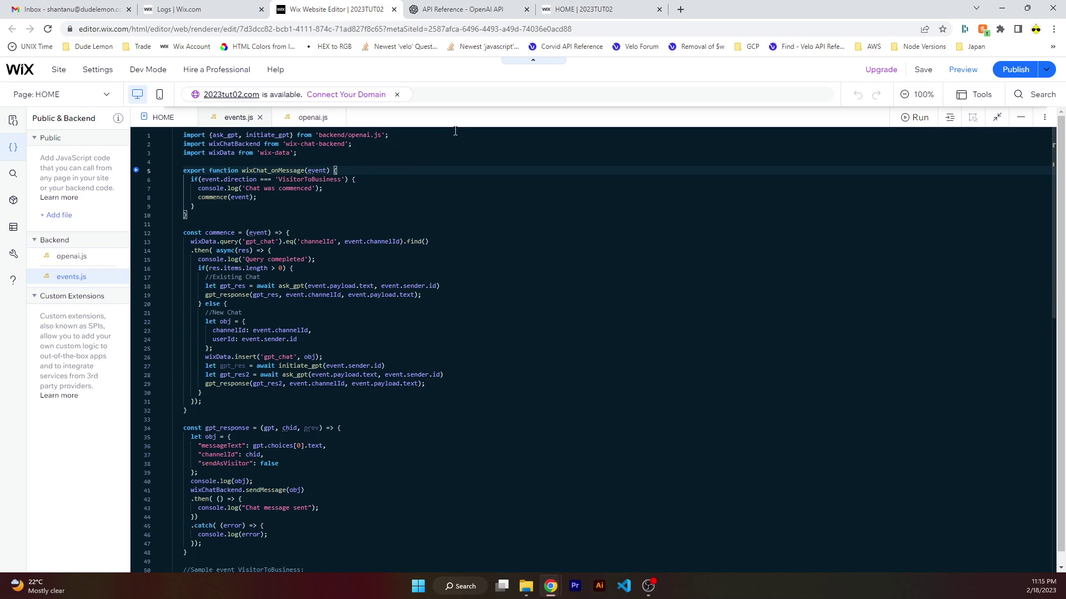
- Ask the live site's chat whether any under garments are for sale, then return to events.js
{"action": "left_click", "coordinate": [583, 9]}
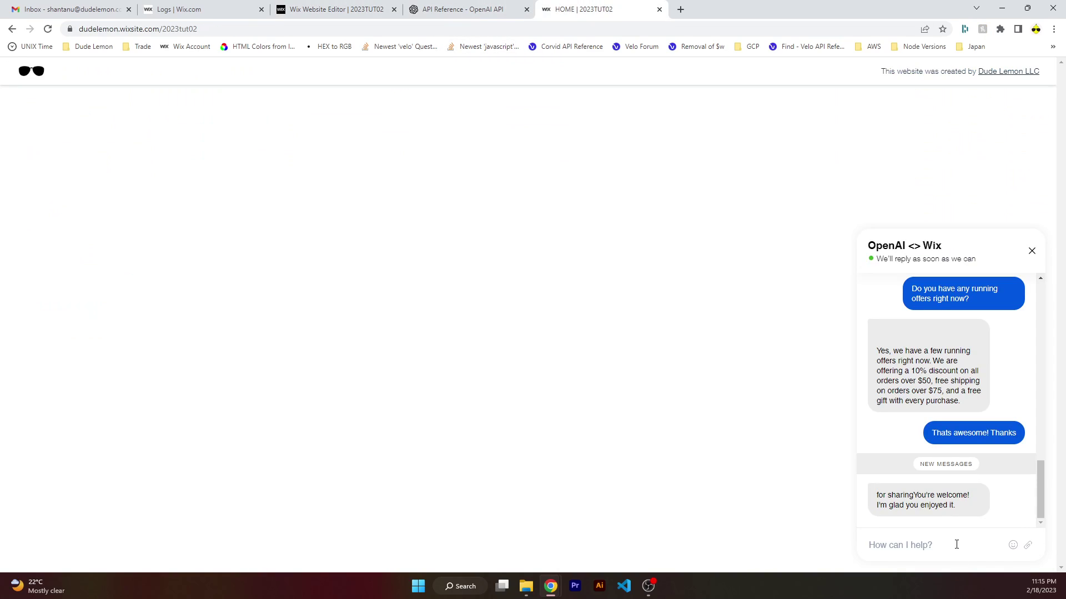
{"action": "type", "text": "D"}
{"action": "type", "text": "o you have any under"}
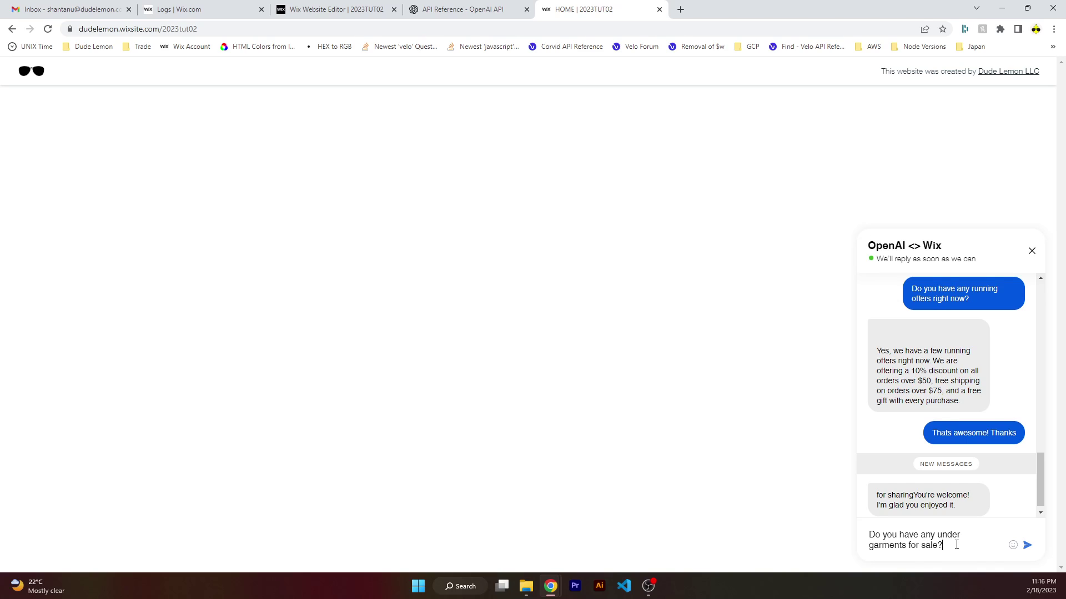
{"action": "key", "text": "Return"}
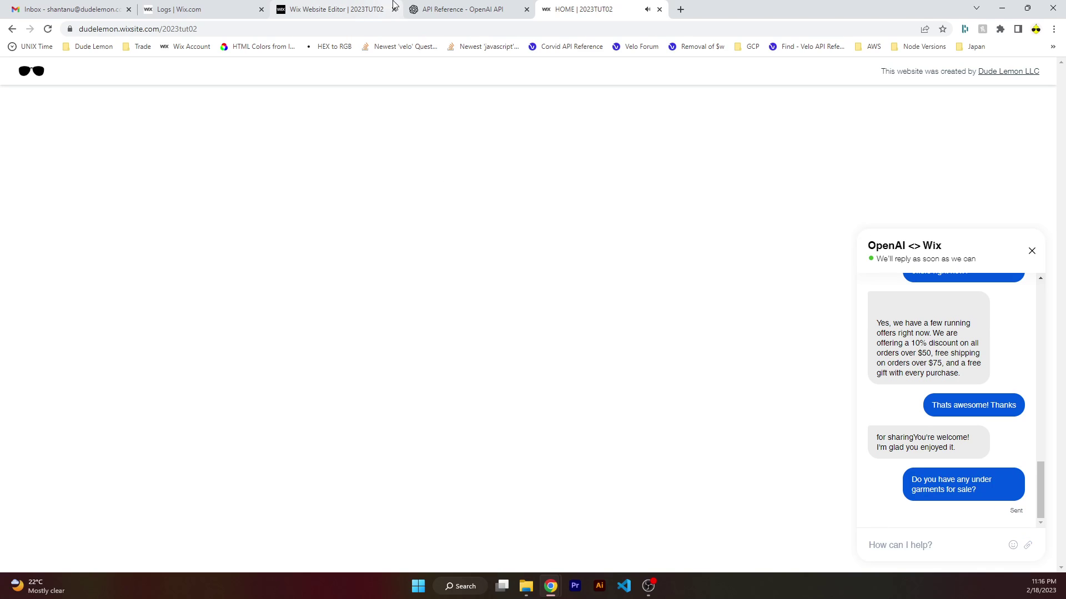
{"action": "left_click", "coordinate": [378, 8]}
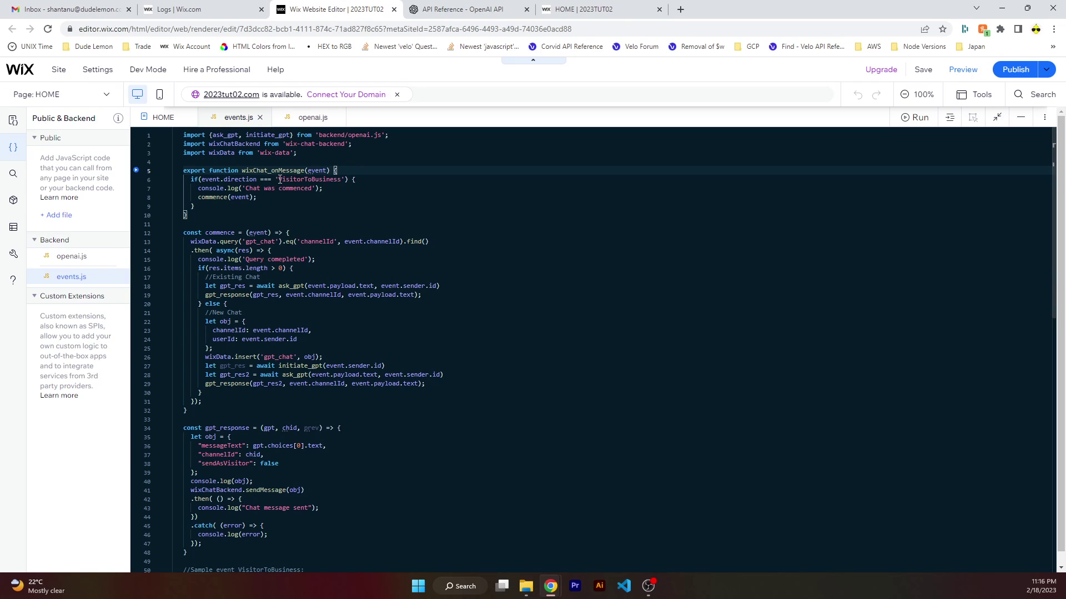
{"action": "left_click_drag", "start_coordinate": [277, 179], "coordinate": [342, 182]}
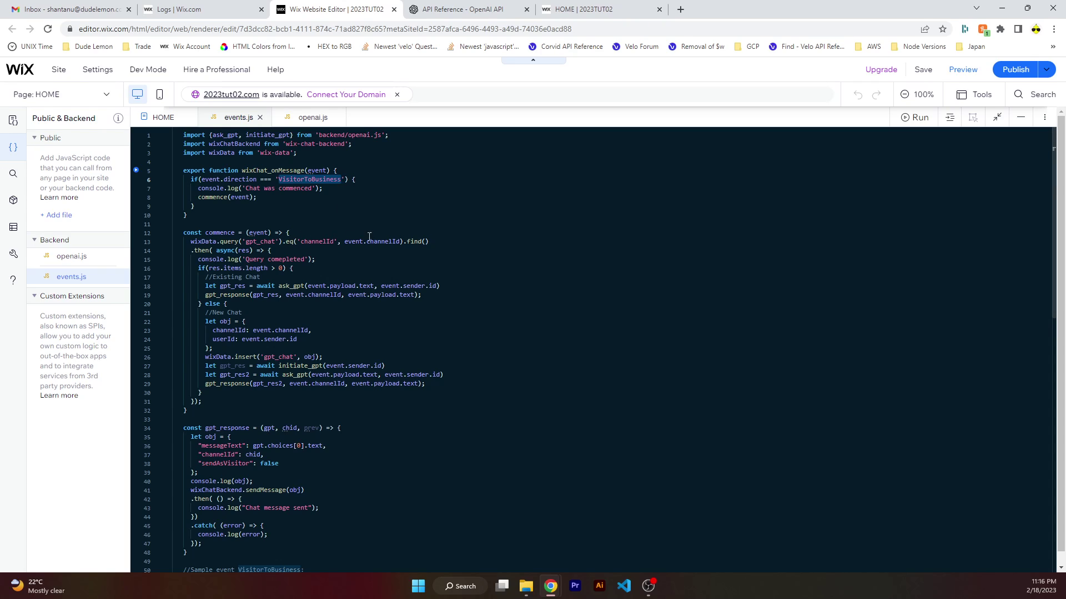
{"action": "left_click", "coordinate": [445, 241]}
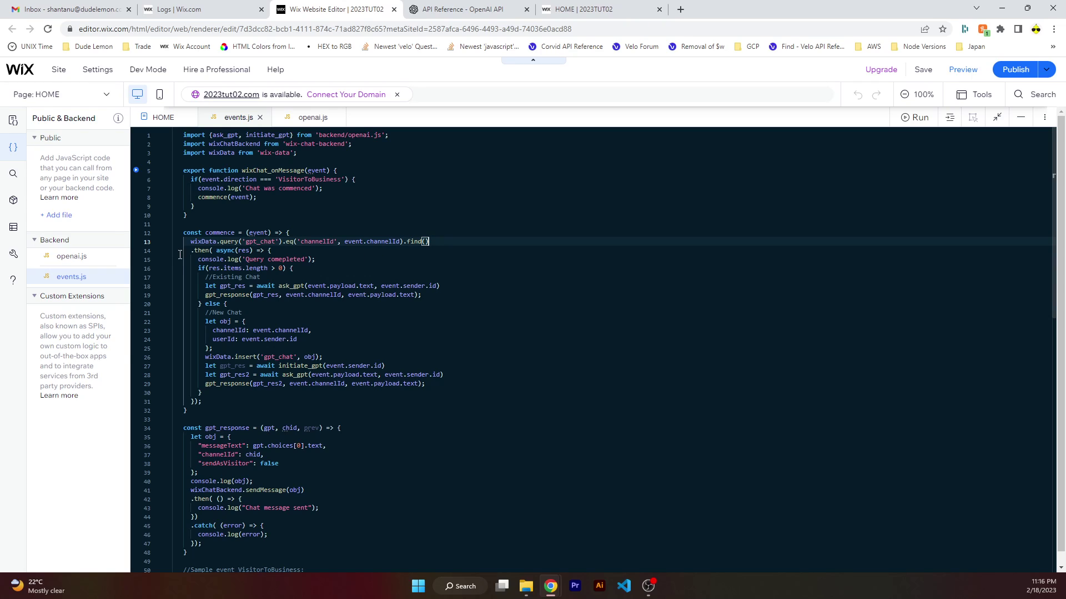
{"action": "left_click", "coordinate": [14, 227]}
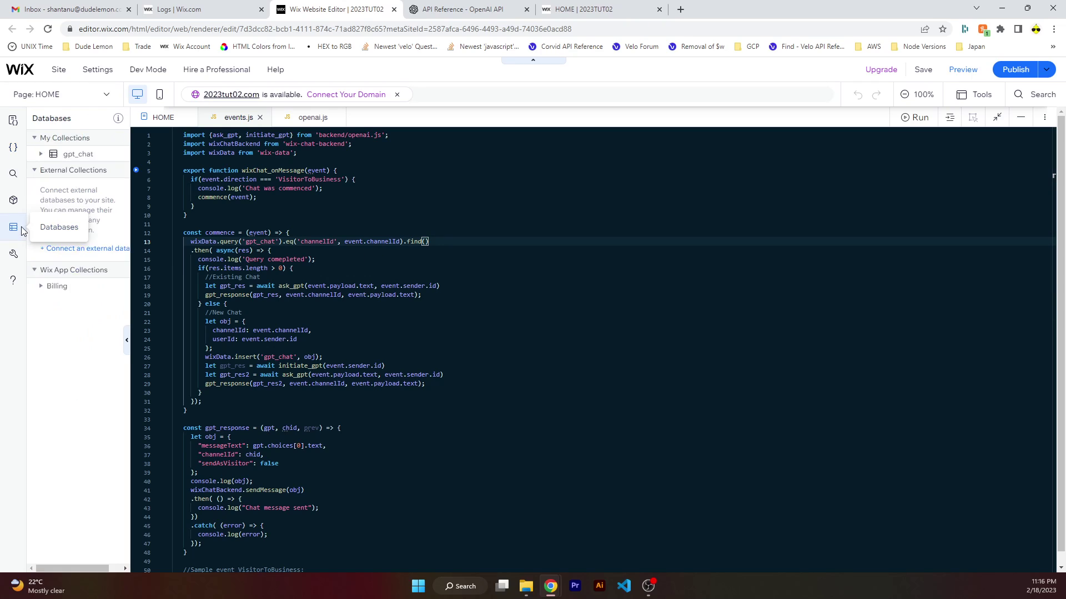
{"action": "left_click", "coordinate": [55, 157]}
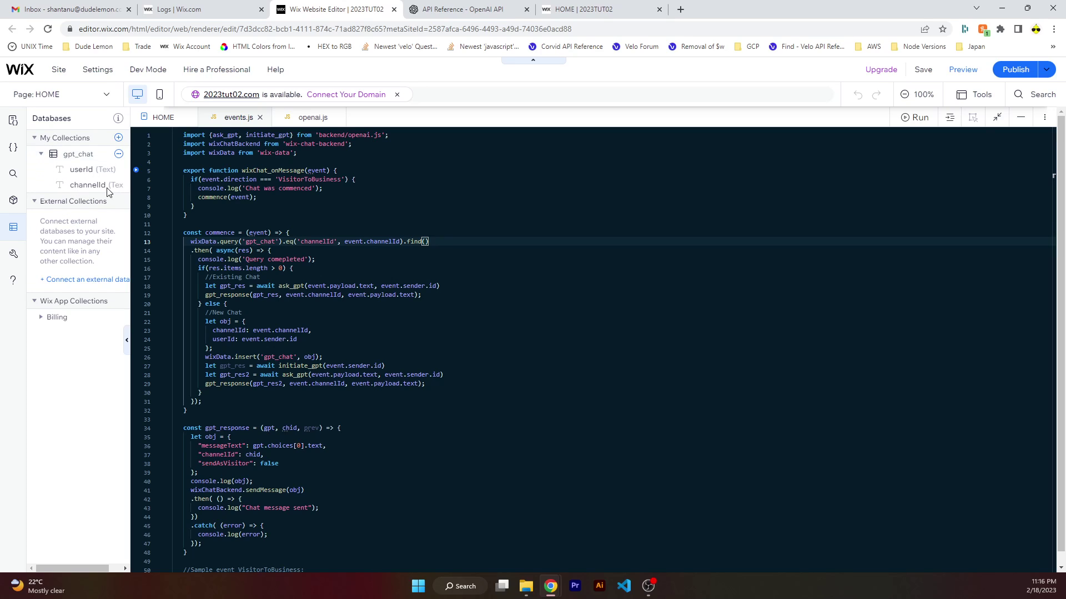
{"action": "left_click_drag", "start_coordinate": [131, 180], "coordinate": [152, 180]}
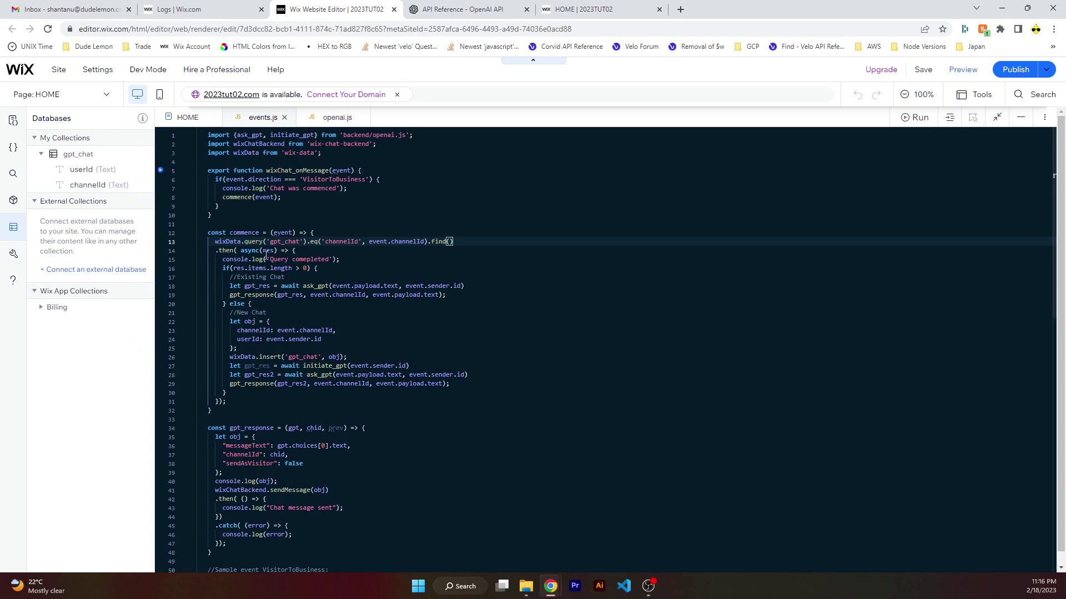
{"action": "left_click", "coordinate": [337, 266]}
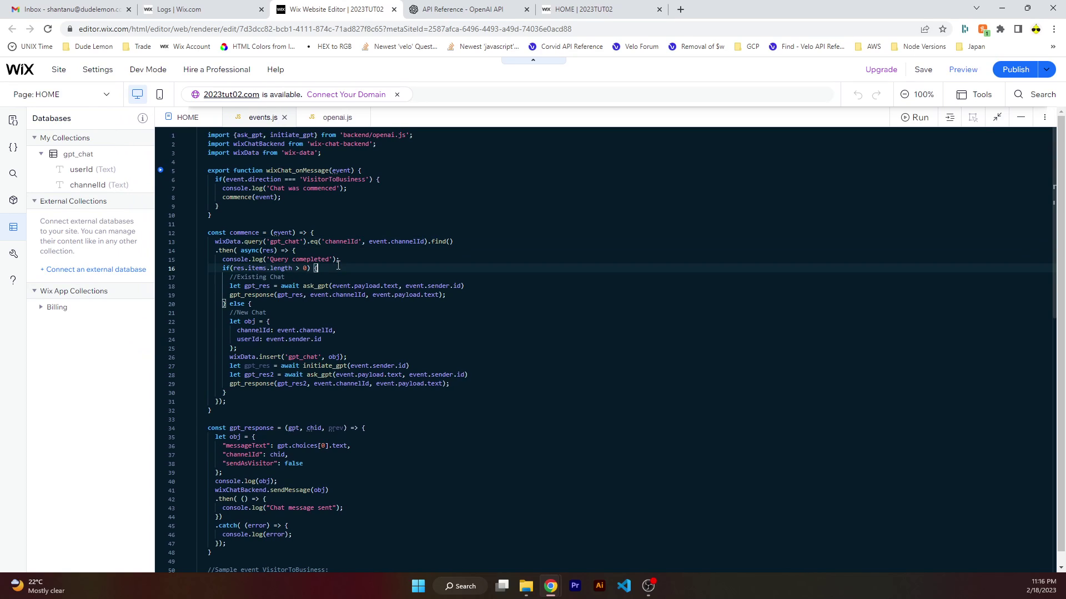
{"action": "left_click", "coordinate": [271, 306]}
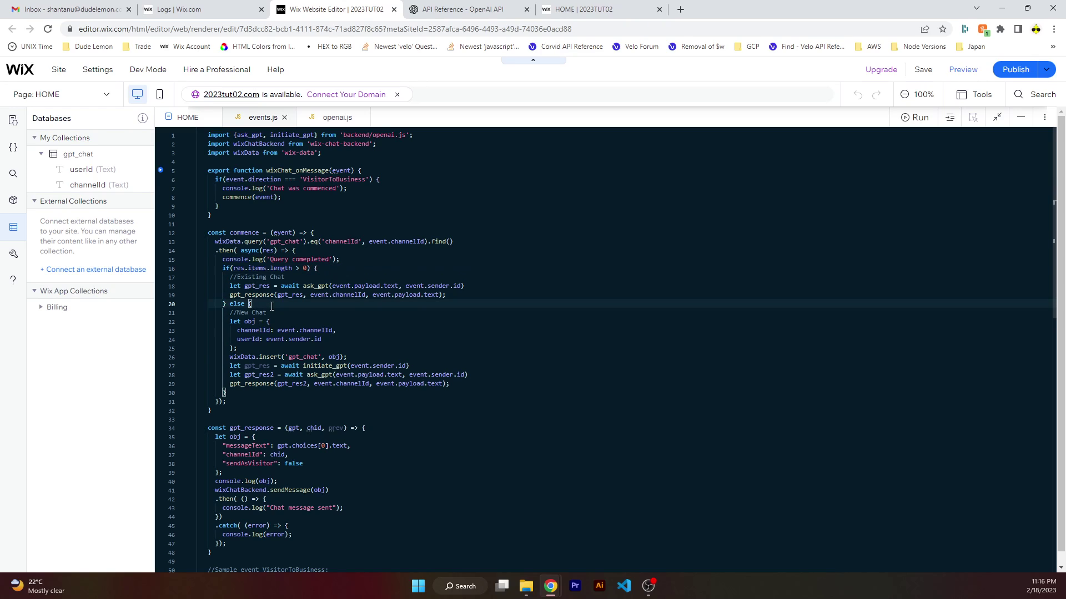
{"action": "left_click", "coordinate": [335, 117]}
{"action": "left_click", "coordinate": [288, 419]}
{"action": "scroll", "coordinate": [308, 417], "scroll_direction": "down", "scroll_amount": 2}
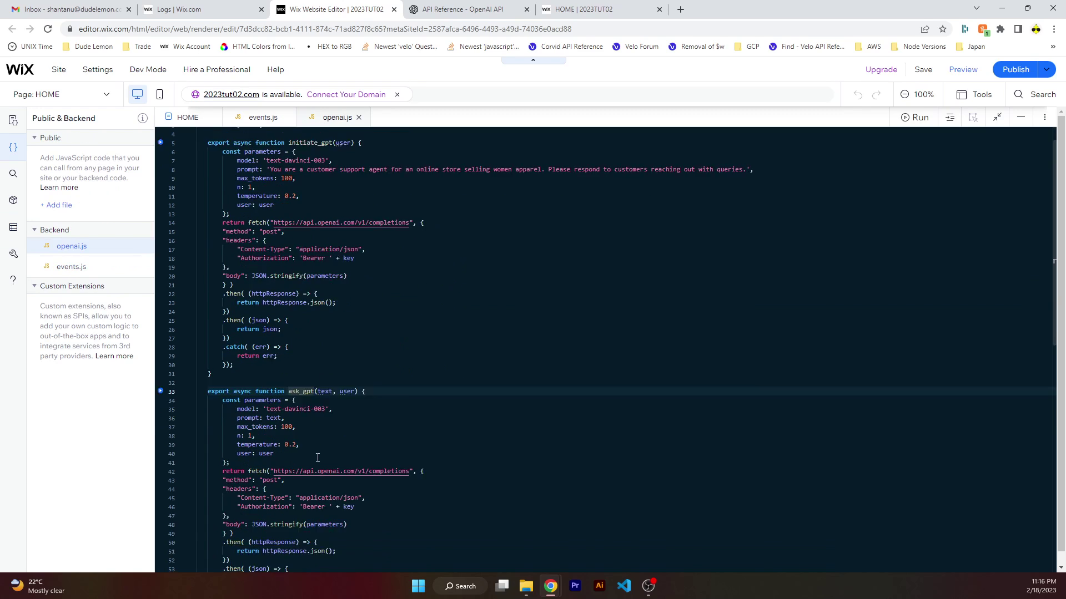
{"action": "scroll", "coordinate": [325, 415], "scroll_direction": "down", "scroll_amount": 3}
{"action": "scroll", "coordinate": [347, 433], "scroll_direction": "up", "scroll_amount": 5}
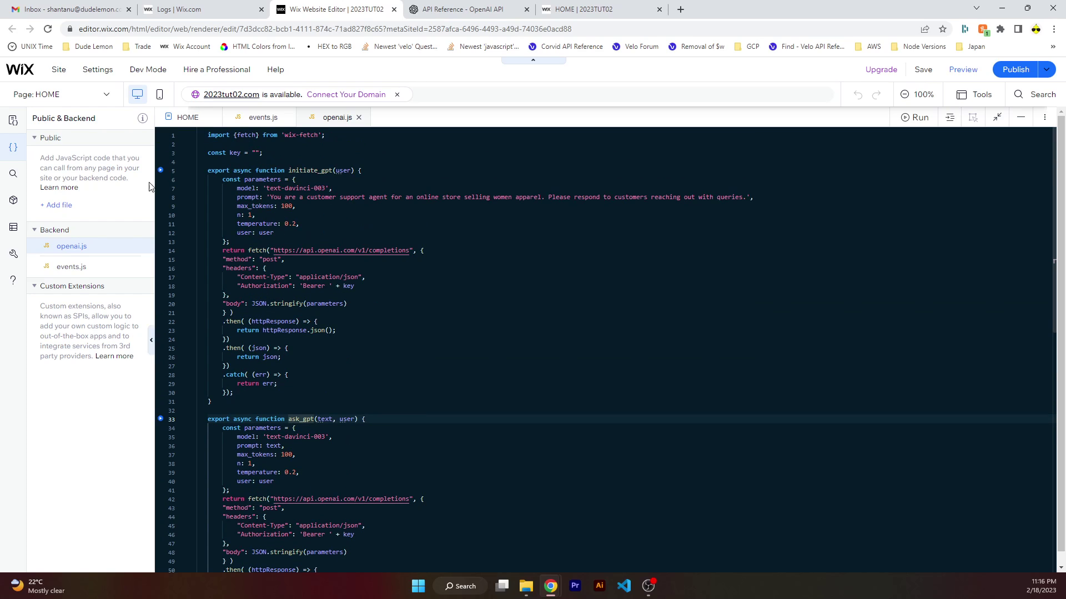
{"action": "left_click", "coordinate": [237, 197]}
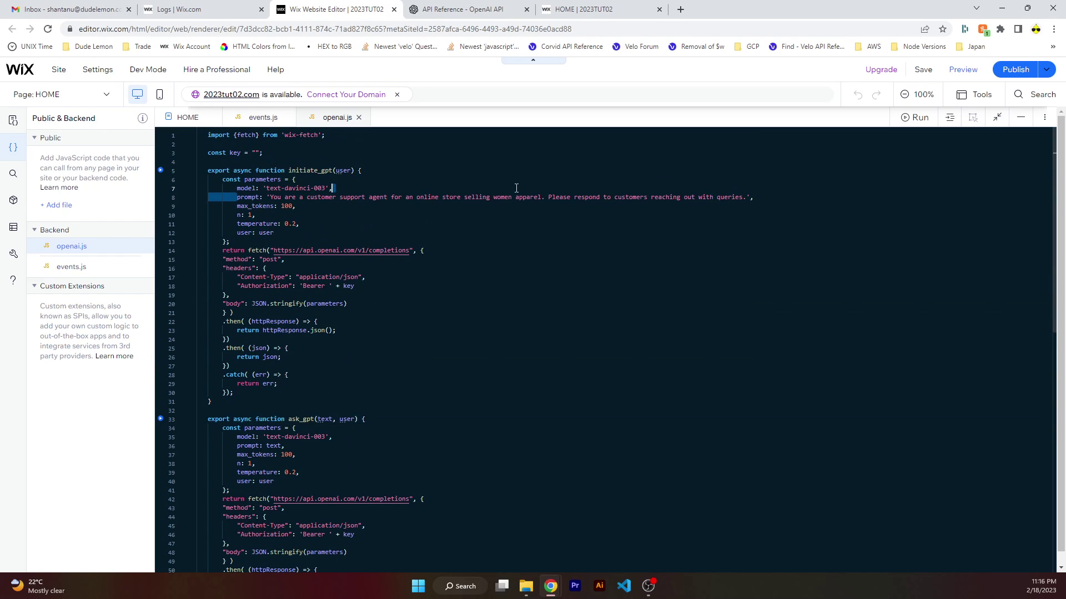
{"action": "left_click", "coordinate": [265, 117]}
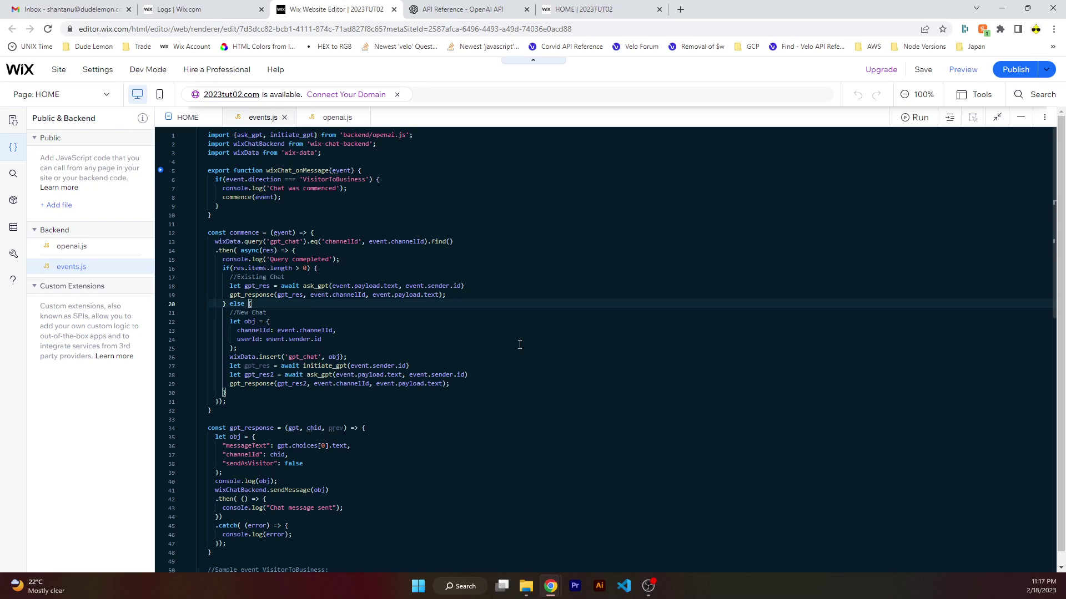
{"action": "scroll", "coordinate": [519, 344], "scroll_direction": "down", "scroll_amount": 2}
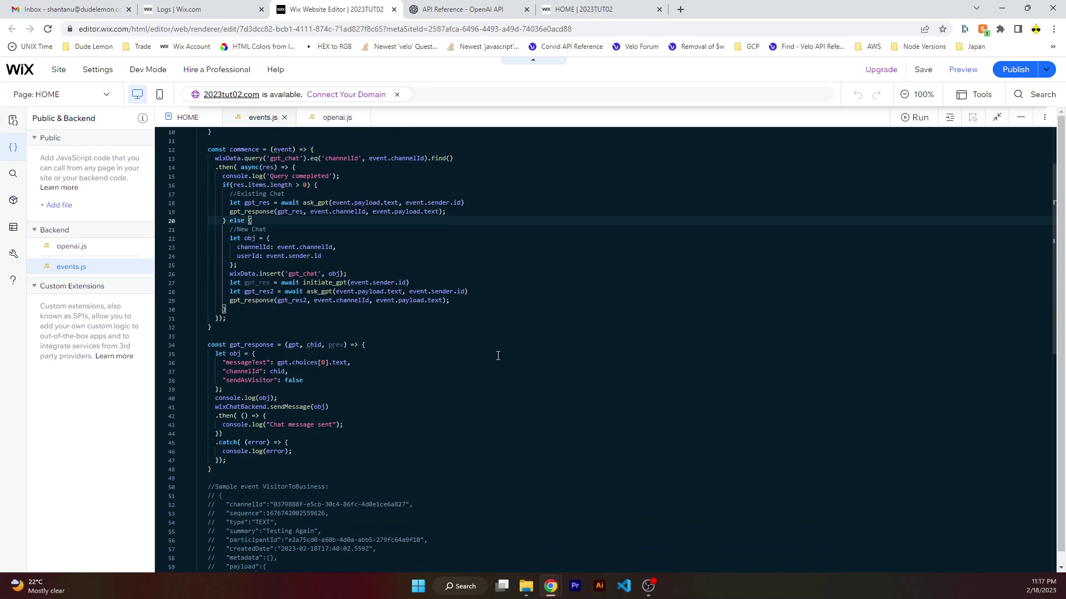
{"action": "double_click", "coordinate": [277, 373]}
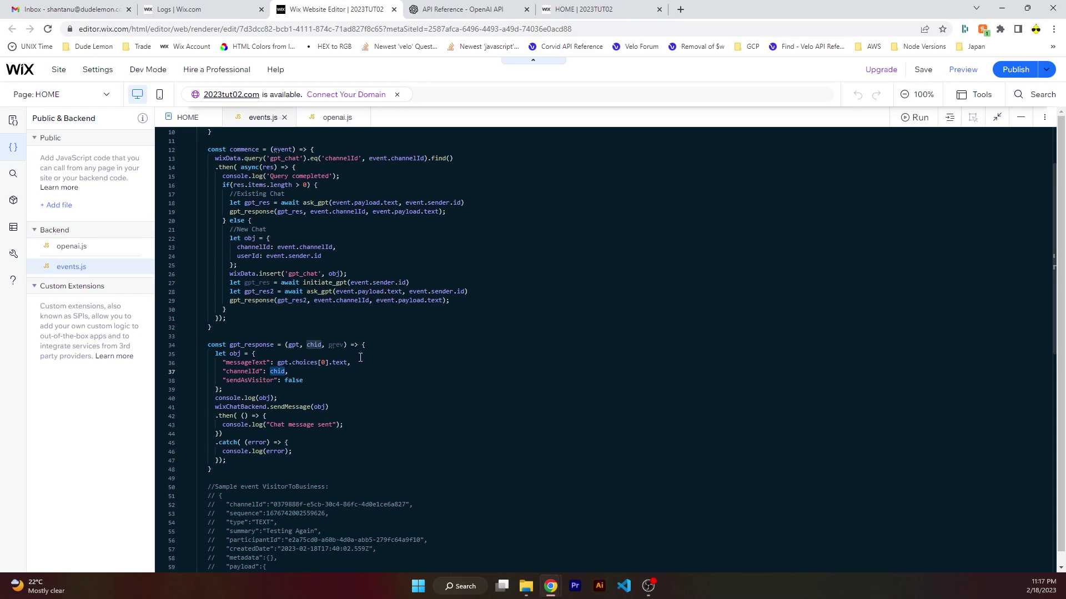
{"action": "left_click_drag", "start_coordinate": [348, 364], "coordinate": [277, 363]}
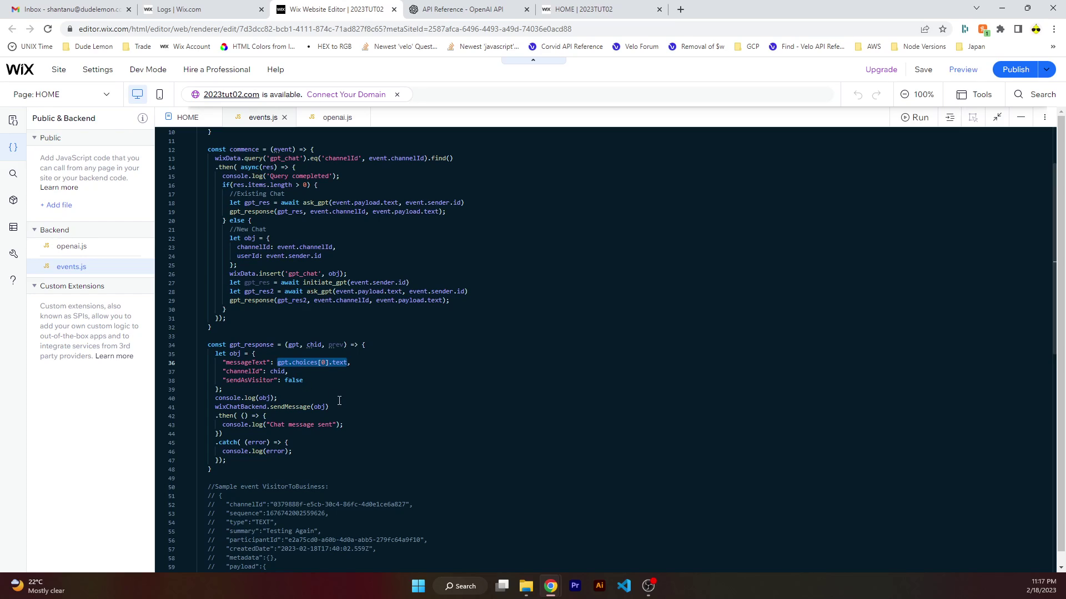
- Check the live site's chat for the reply that under garments aren't sold, then return to events.js
{"action": "left_click", "coordinate": [599, 9]}
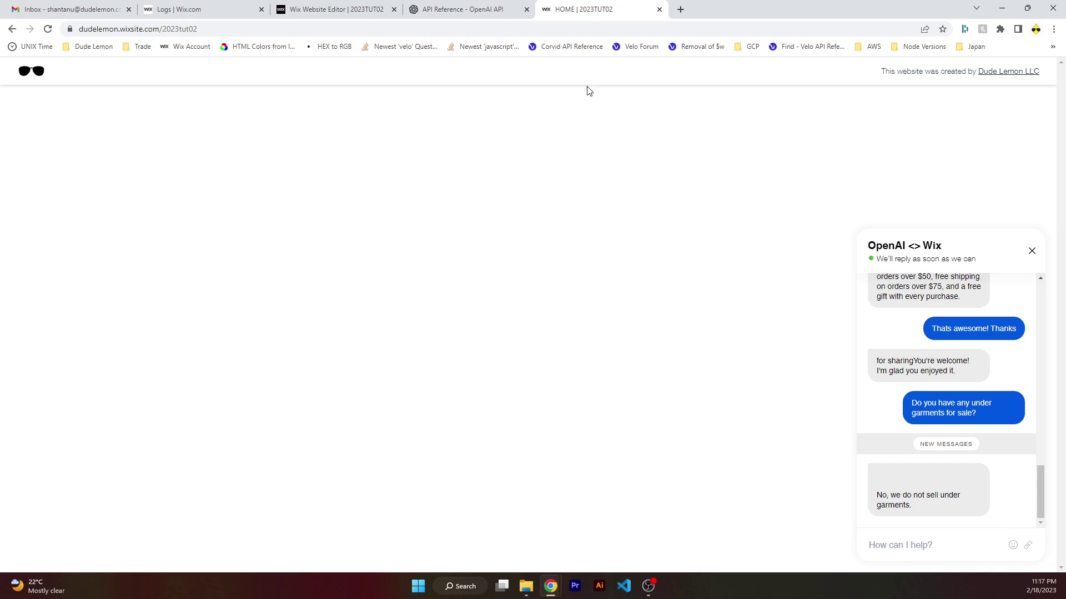
{"action": "left_click", "coordinate": [341, 9]}
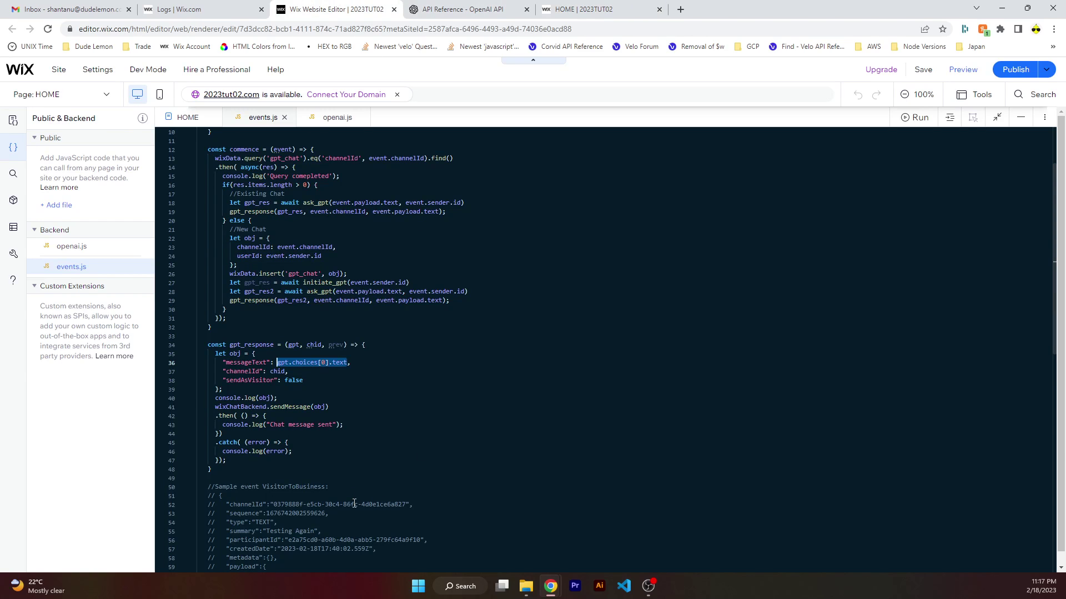
{"action": "scroll", "coordinate": [353, 494], "scroll_direction": "up", "scroll_amount": 2}
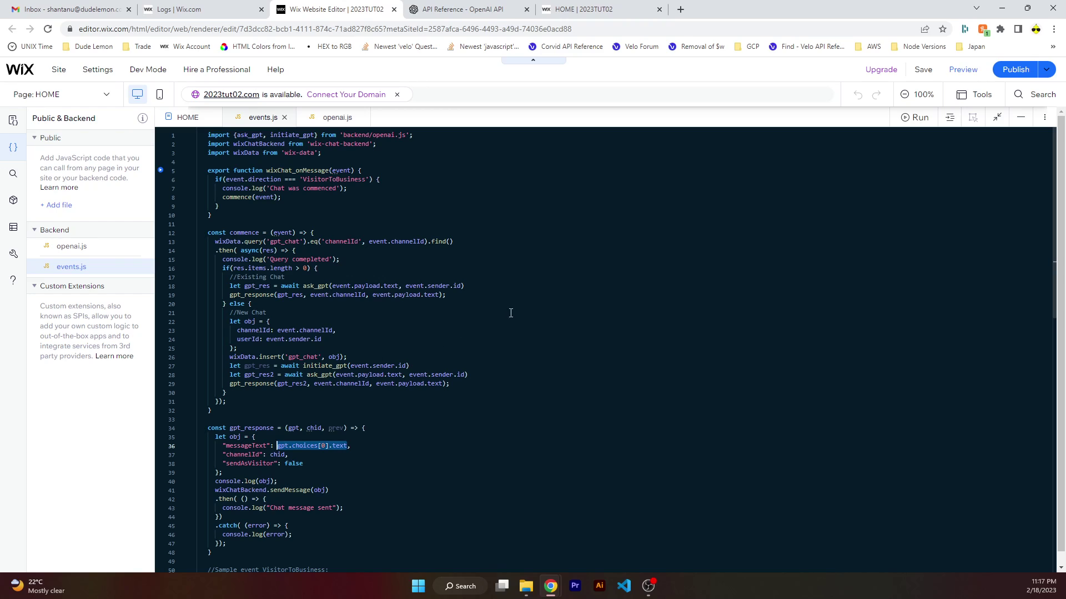